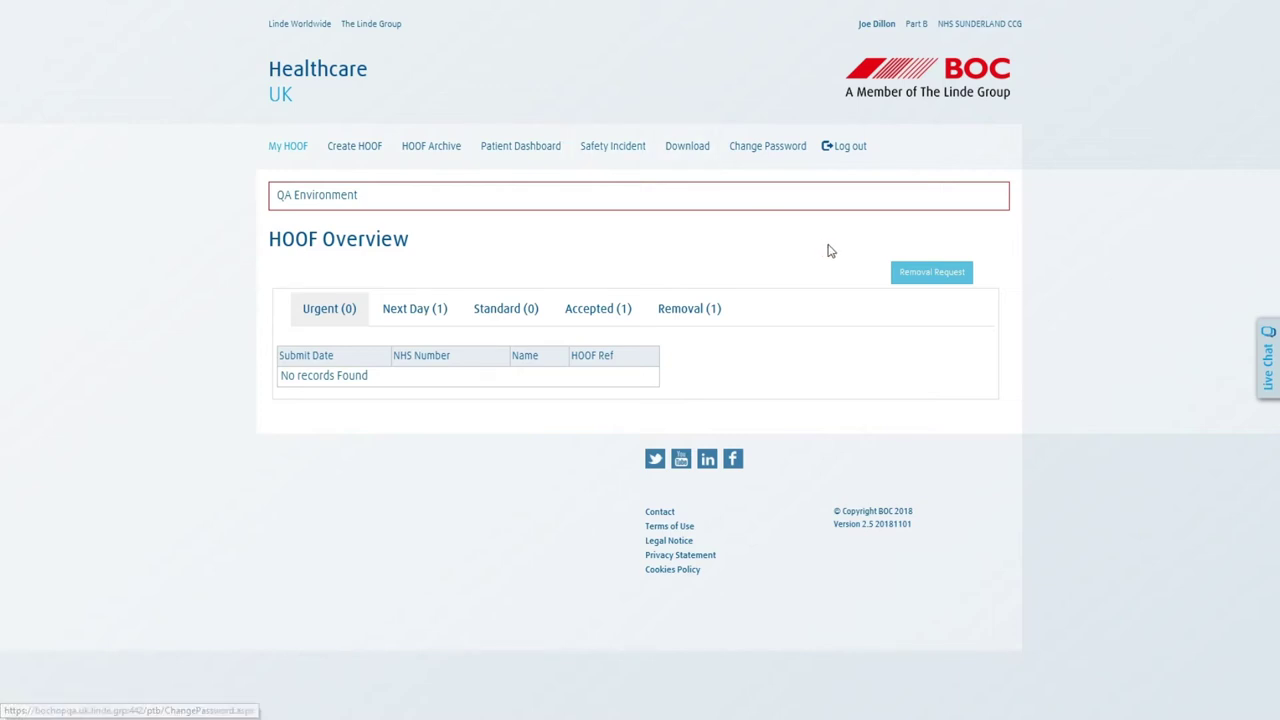
# Start a removal request and auto-fill the patient's details from their NHS number's latest HOOF.
pyautogui.click(928, 278)
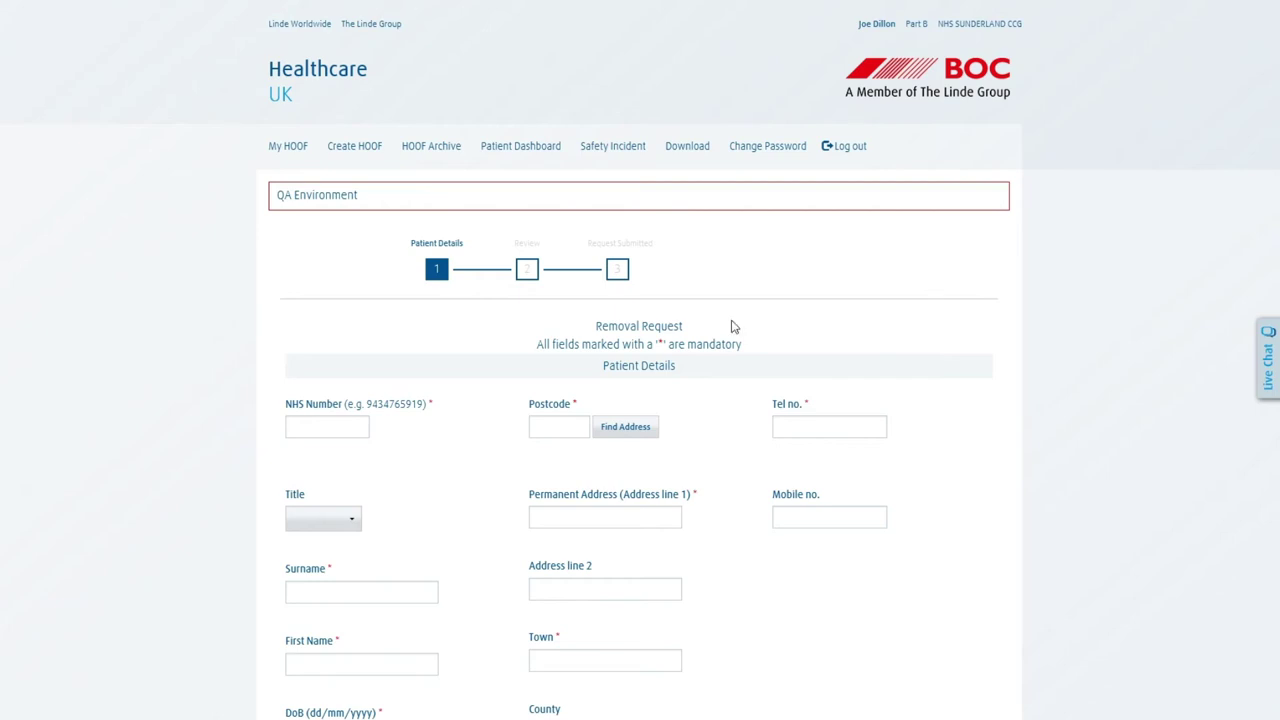
pyautogui.click(320, 425)
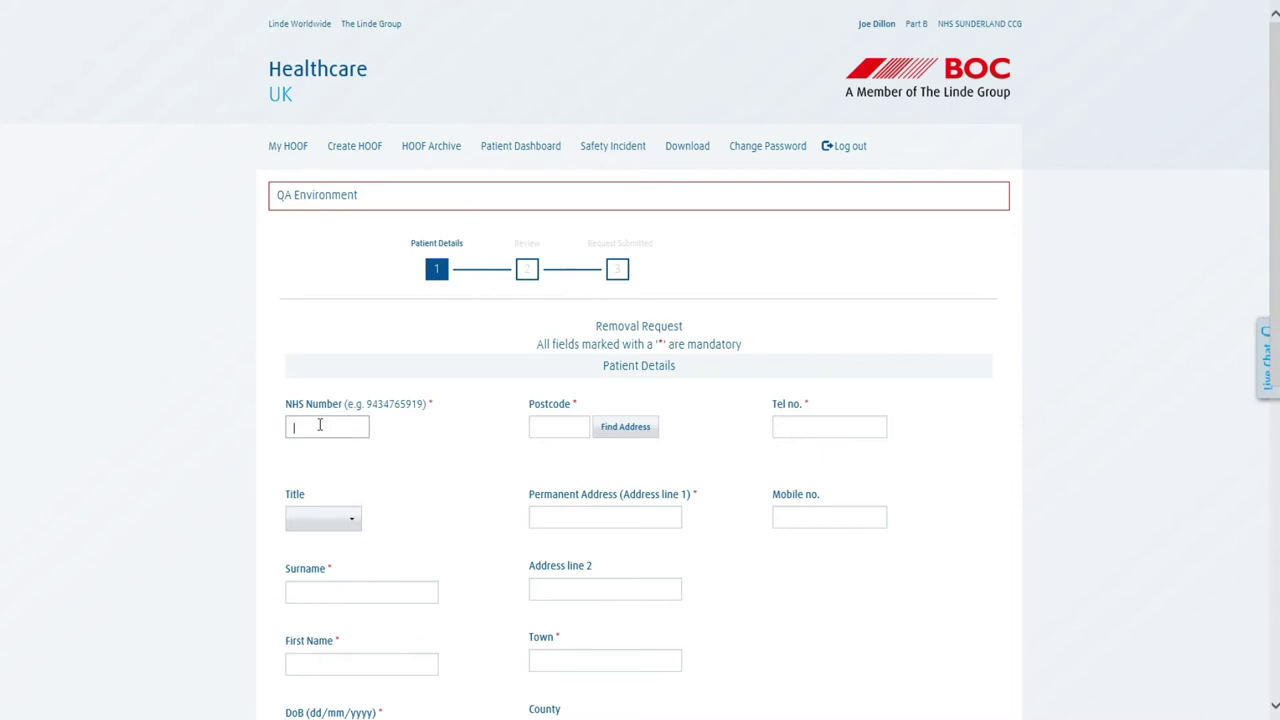
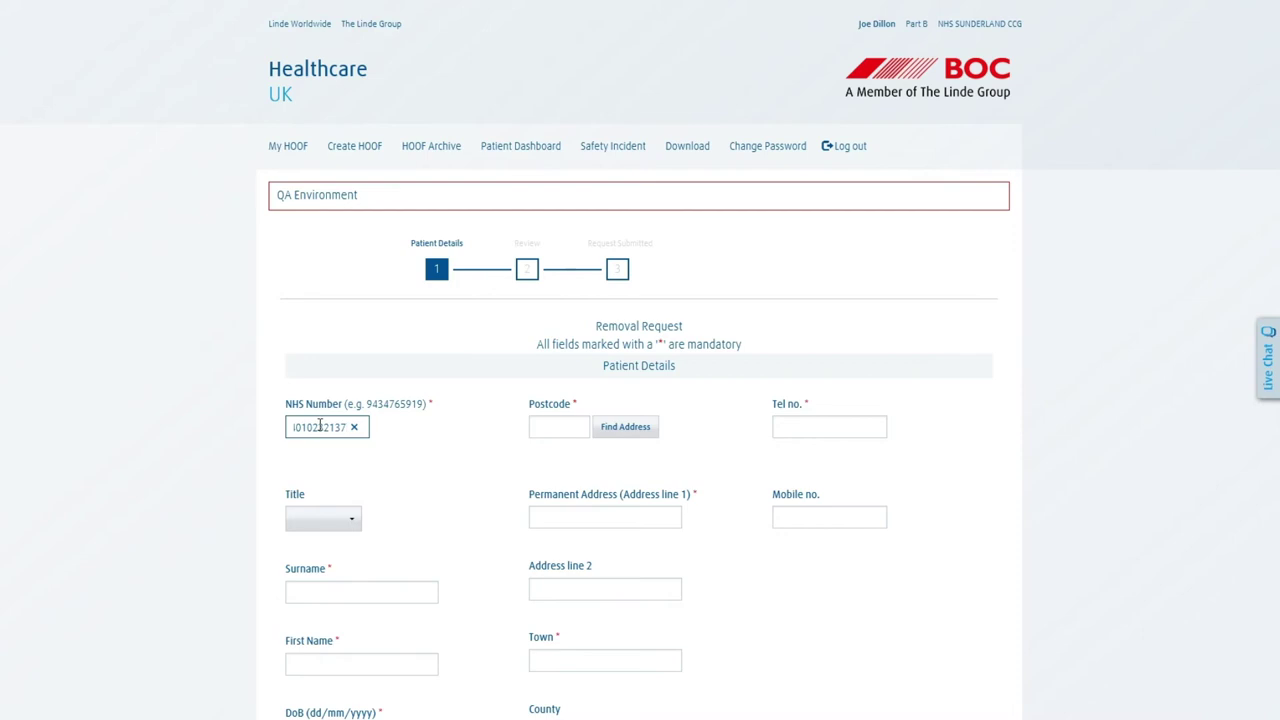
pyautogui.press('Tab')
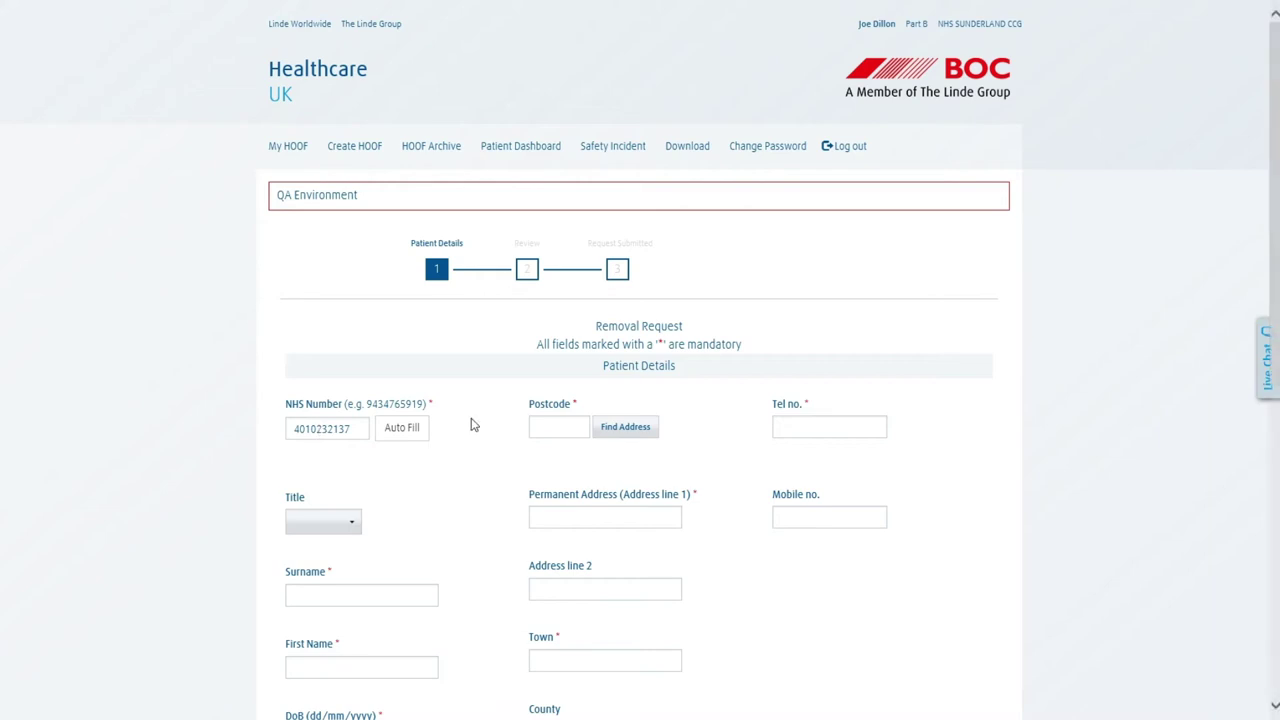
pyautogui.click(403, 428)
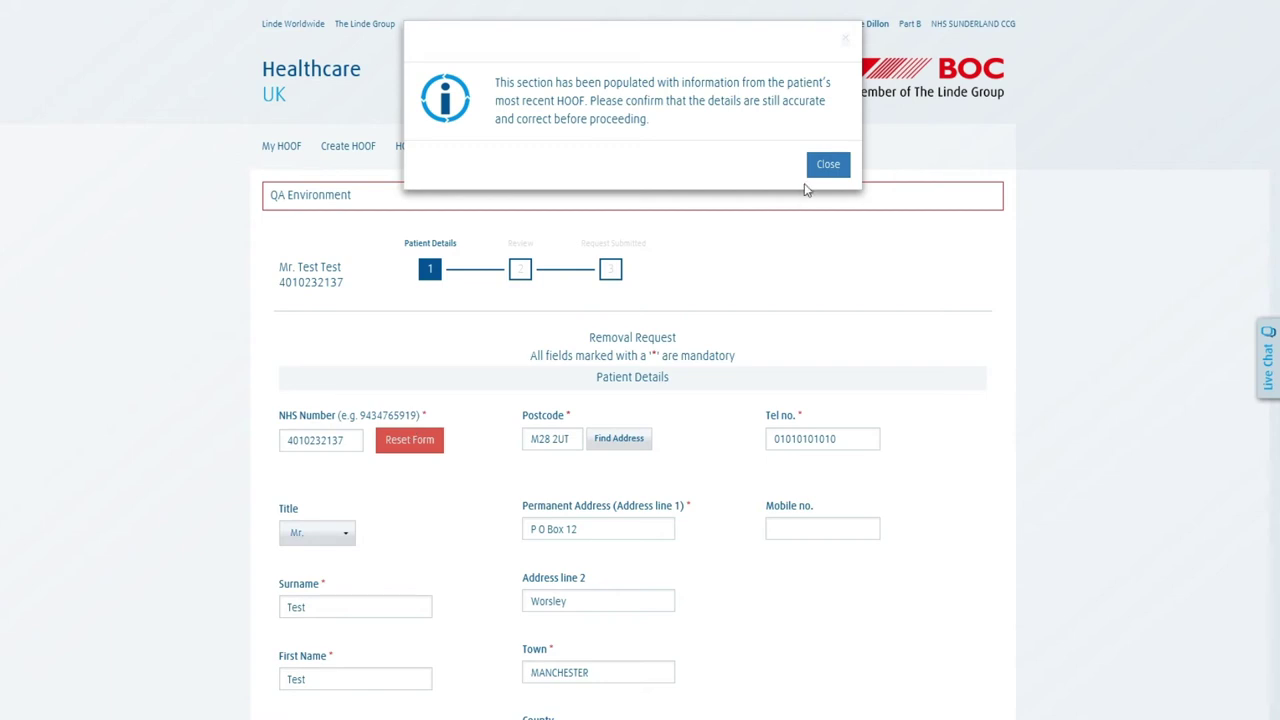
pyautogui.click(827, 165)
pyautogui.scroll(-3, 812, 190)
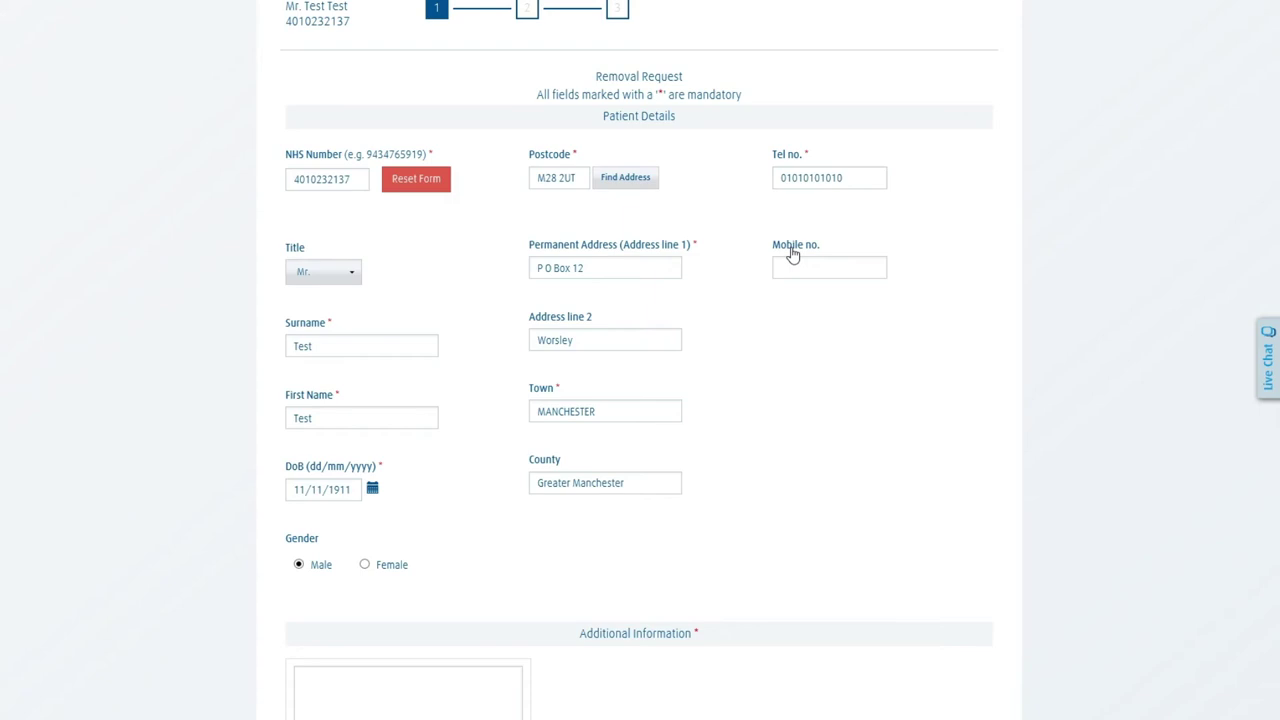
# Add 'Patient is a smoker.' as additional information and save to proceed to review.
pyautogui.scroll(-1, 300, 466)
pyautogui.scroll(-1, 369, 514)
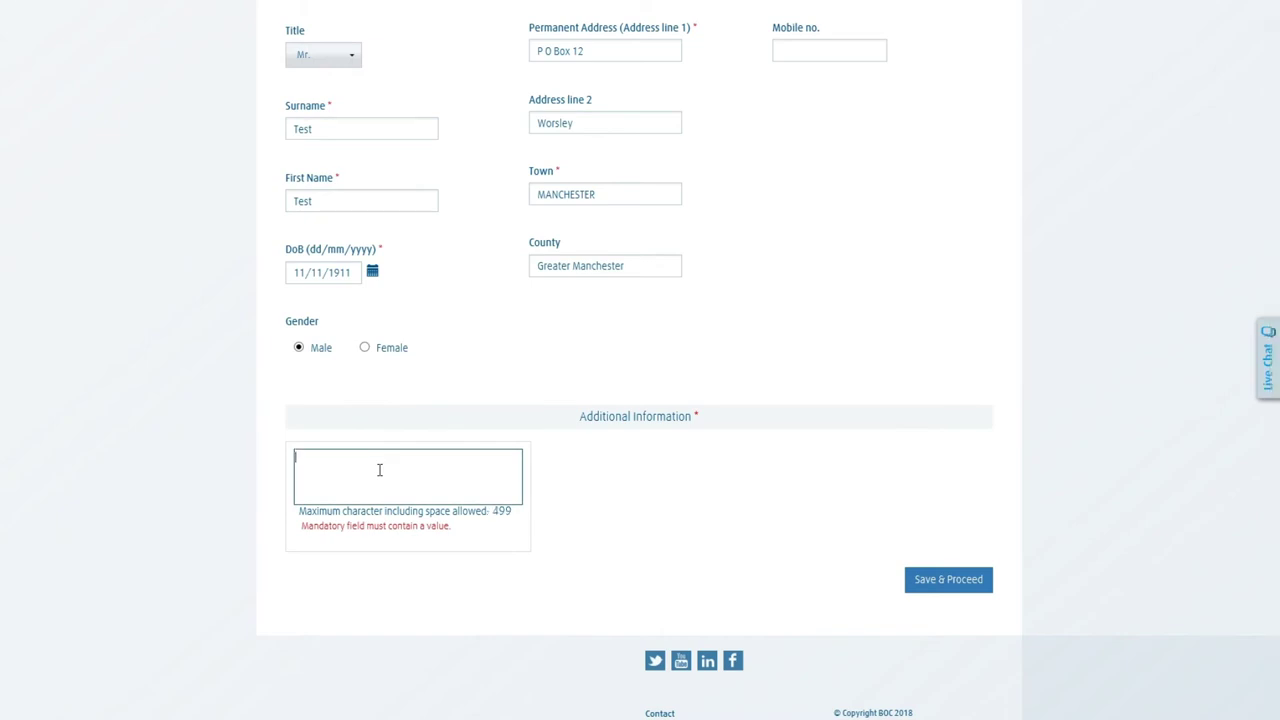
pyautogui.write('Patient is a smo')
pyautogui.write('ker.')
pyautogui.scroll(2, 379, 469)
pyautogui.scroll(-1, 590, 540)
pyautogui.scroll(-1, 850, 607)
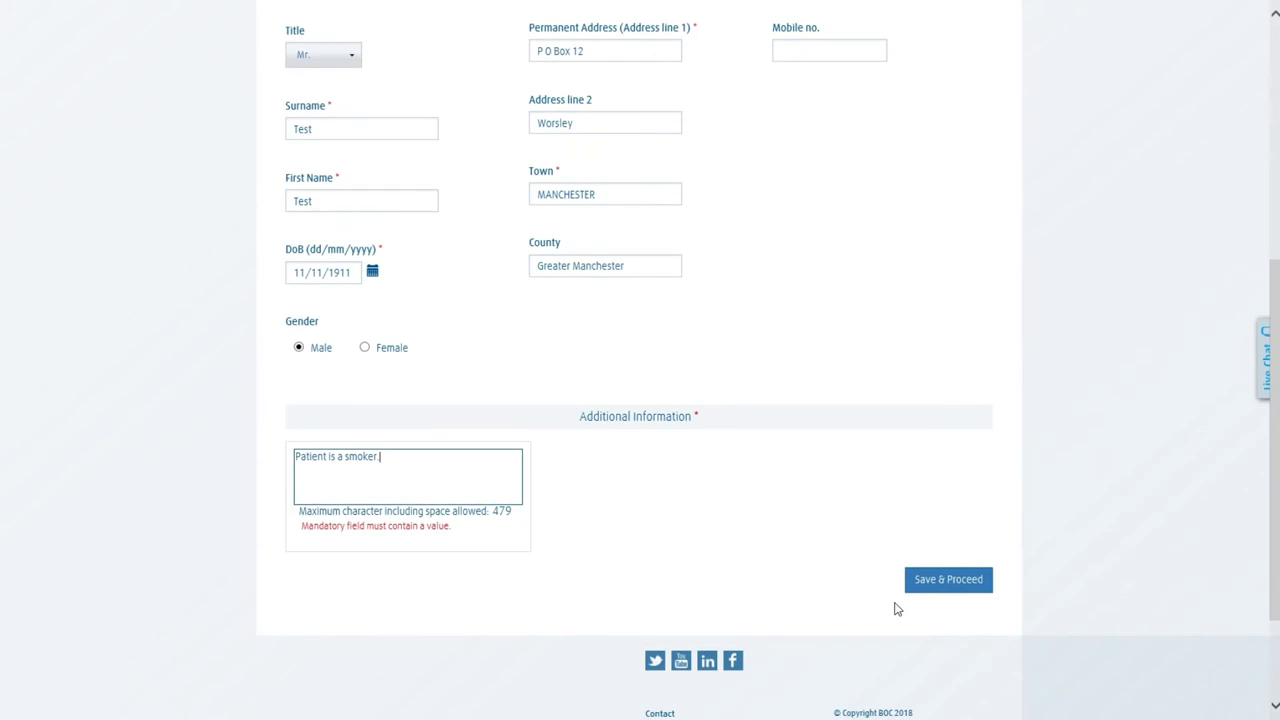
pyautogui.click(940, 582)
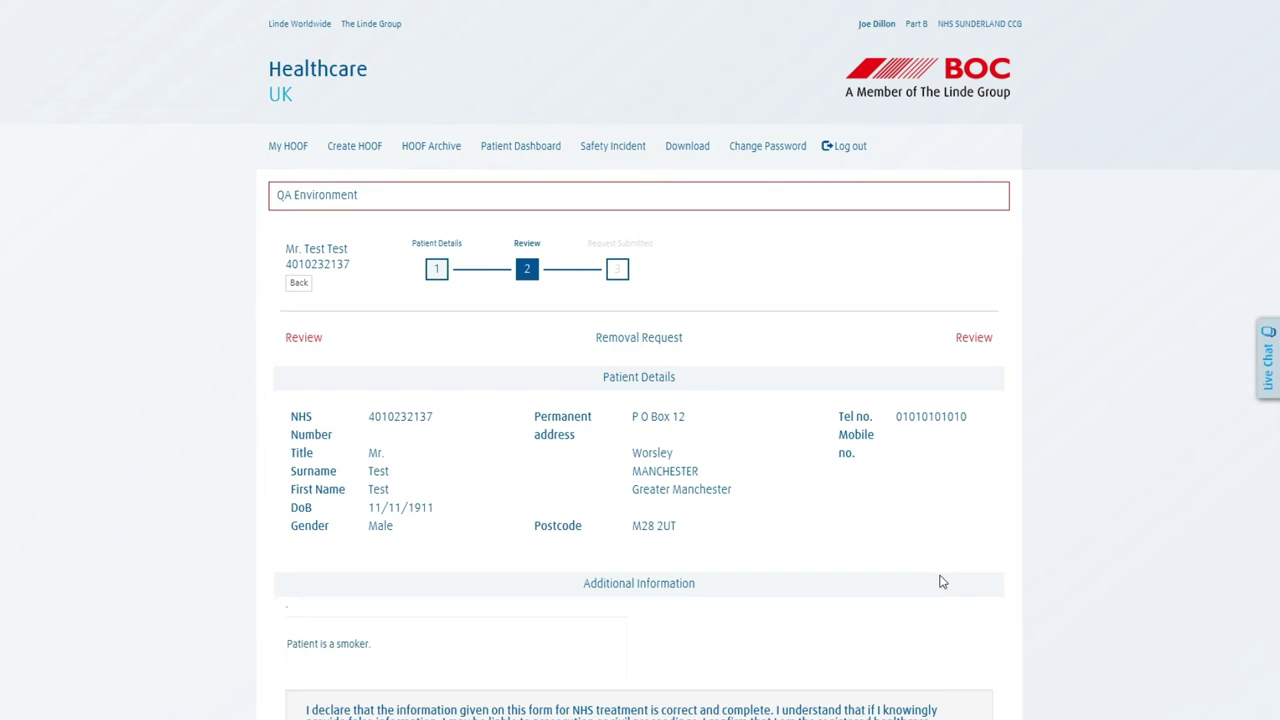
# Submit the reviewed removal request to BOC for approval.
pyautogui.scroll(-2, 940, 582)
pyautogui.scroll(-1, 860, 589)
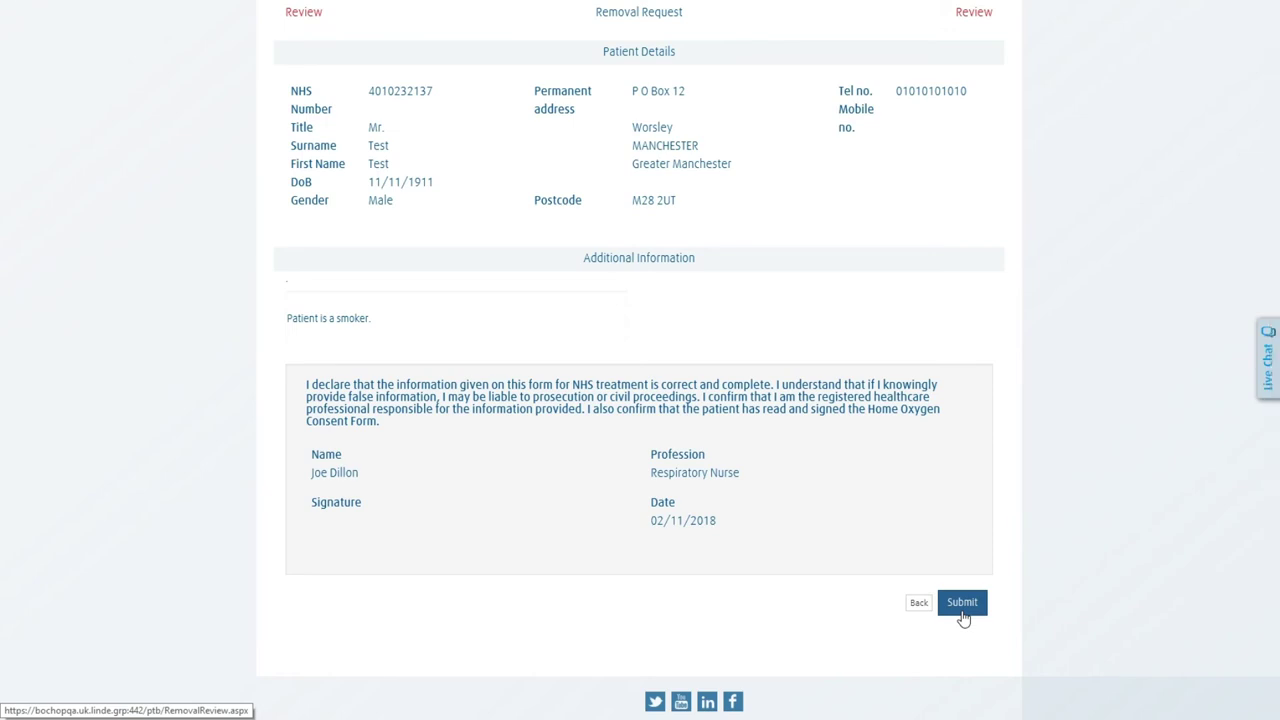
pyautogui.click(962, 613)
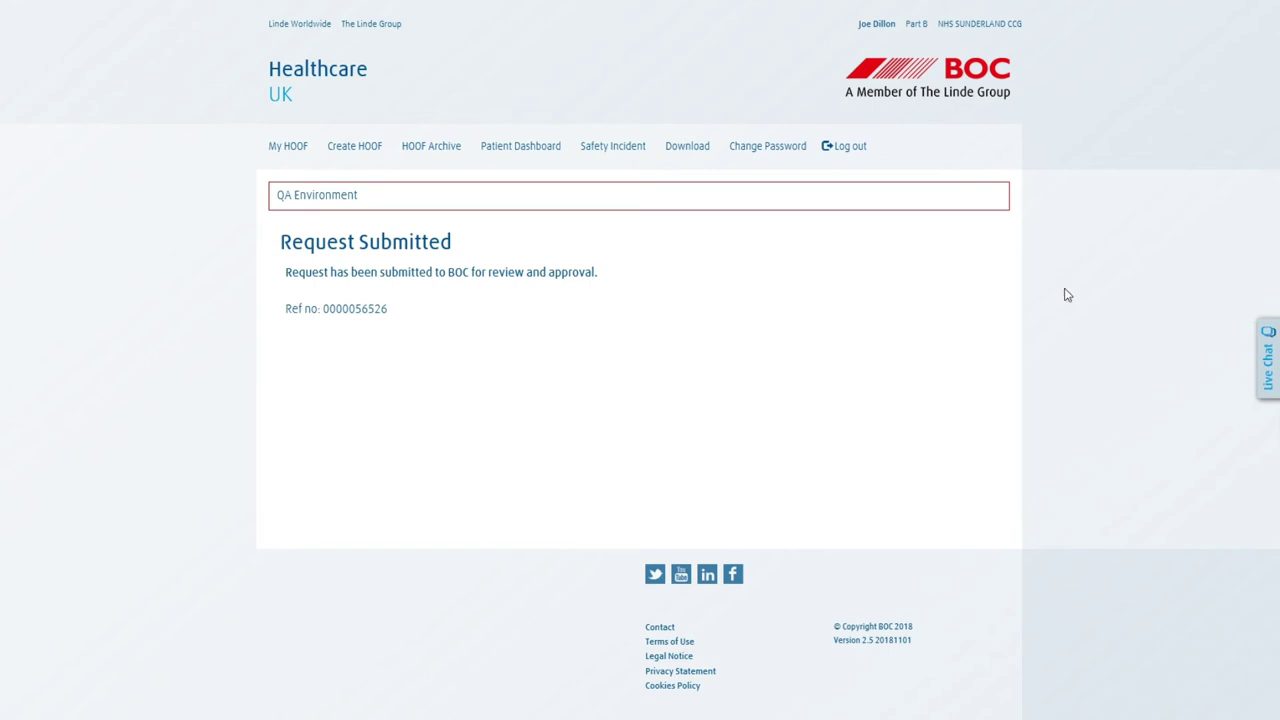
# On the Patient Dashboard search page, run a search for 'test'.
pyautogui.click(488, 155)
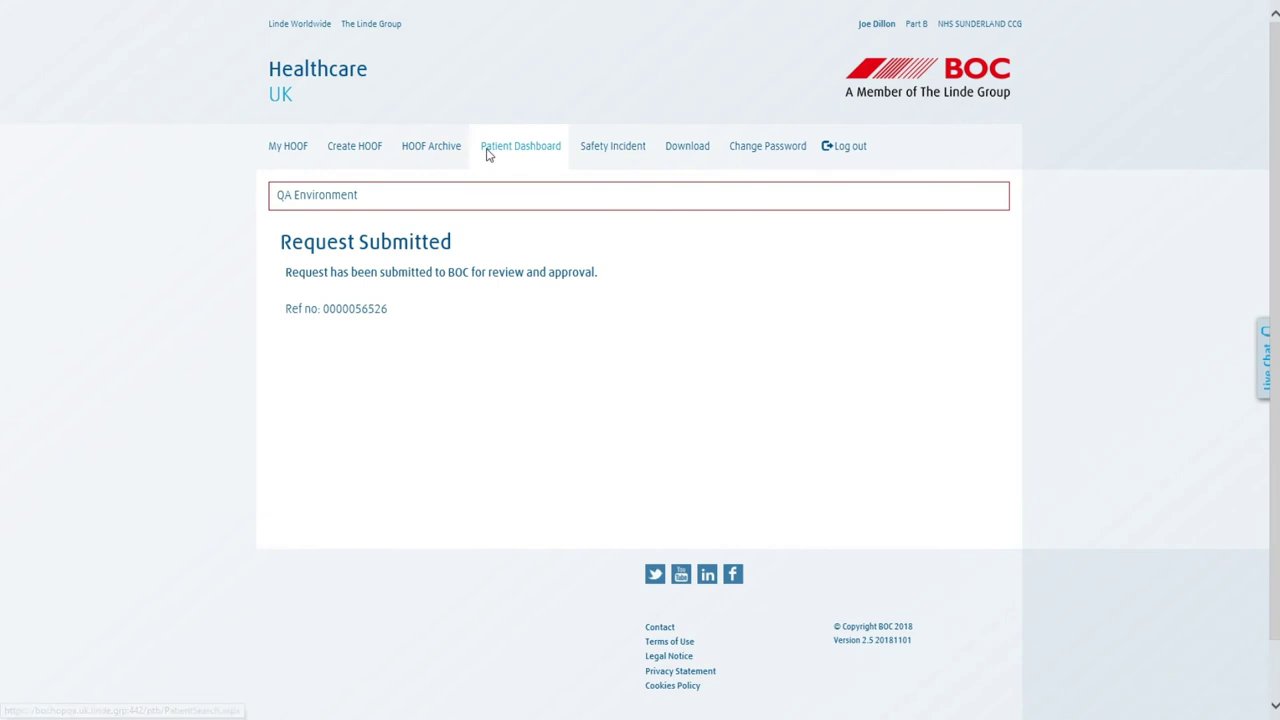
pyautogui.click(339, 375)
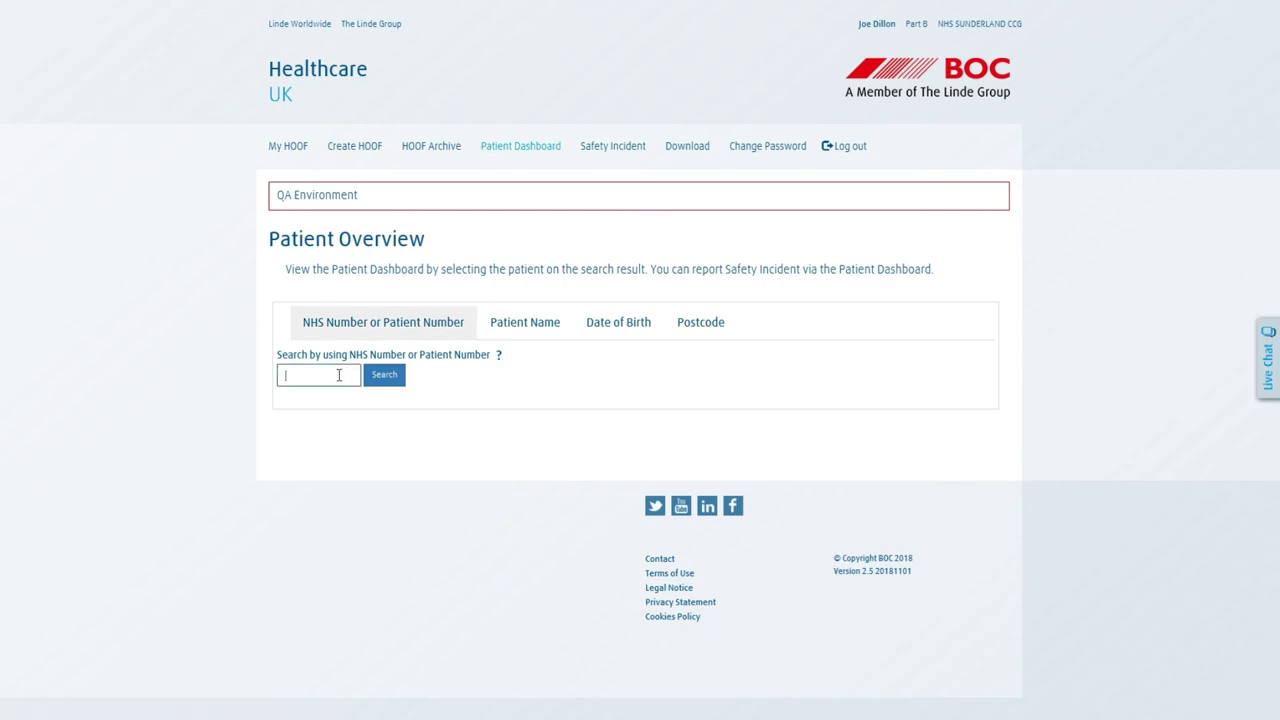
pyautogui.write('test')
pyautogui.click(386, 376)
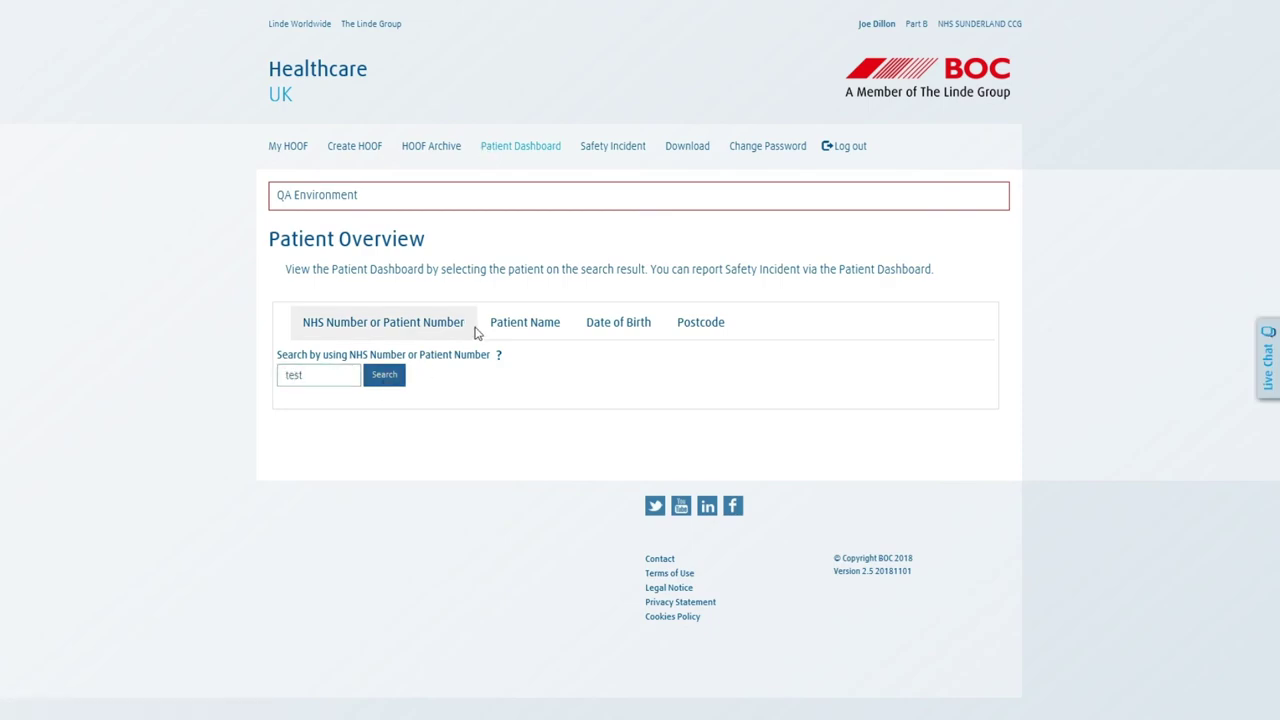
# Search by Patient Name for 'test', correcting the mistyped 'tst'.
pyautogui.click(515, 323)
pyautogui.write('t')
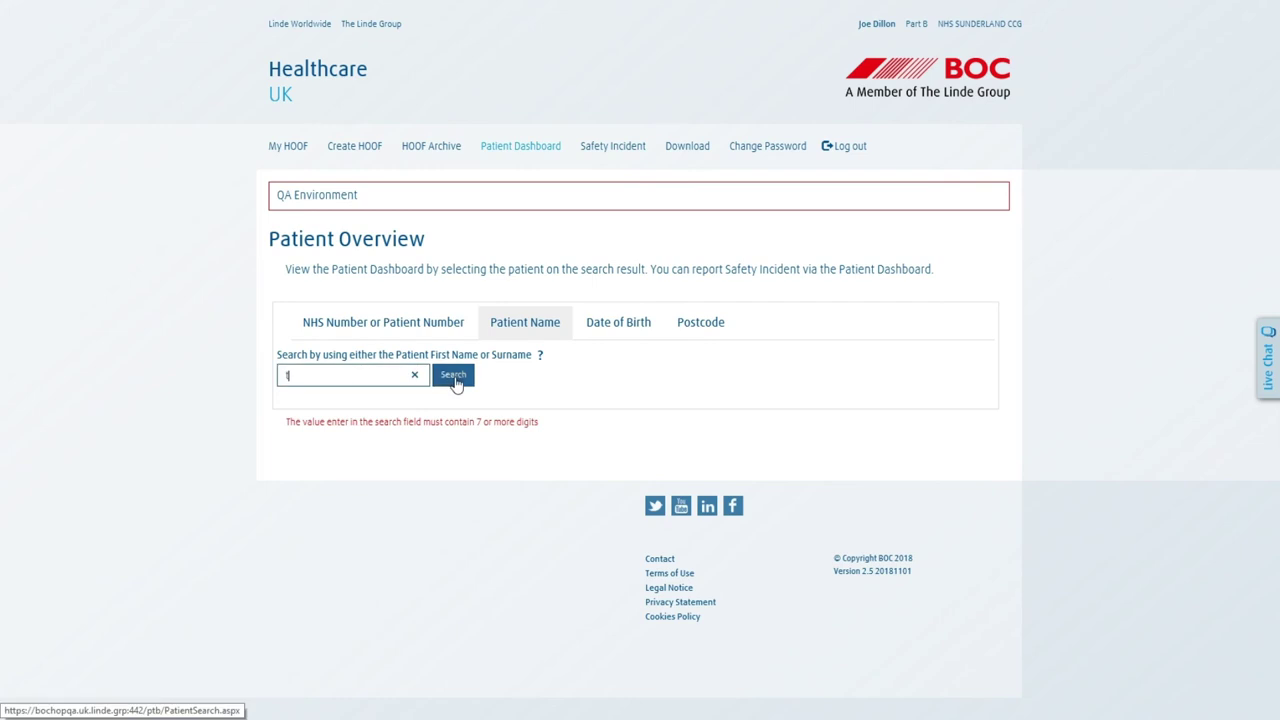
pyautogui.write('st')
pyautogui.press('Return')
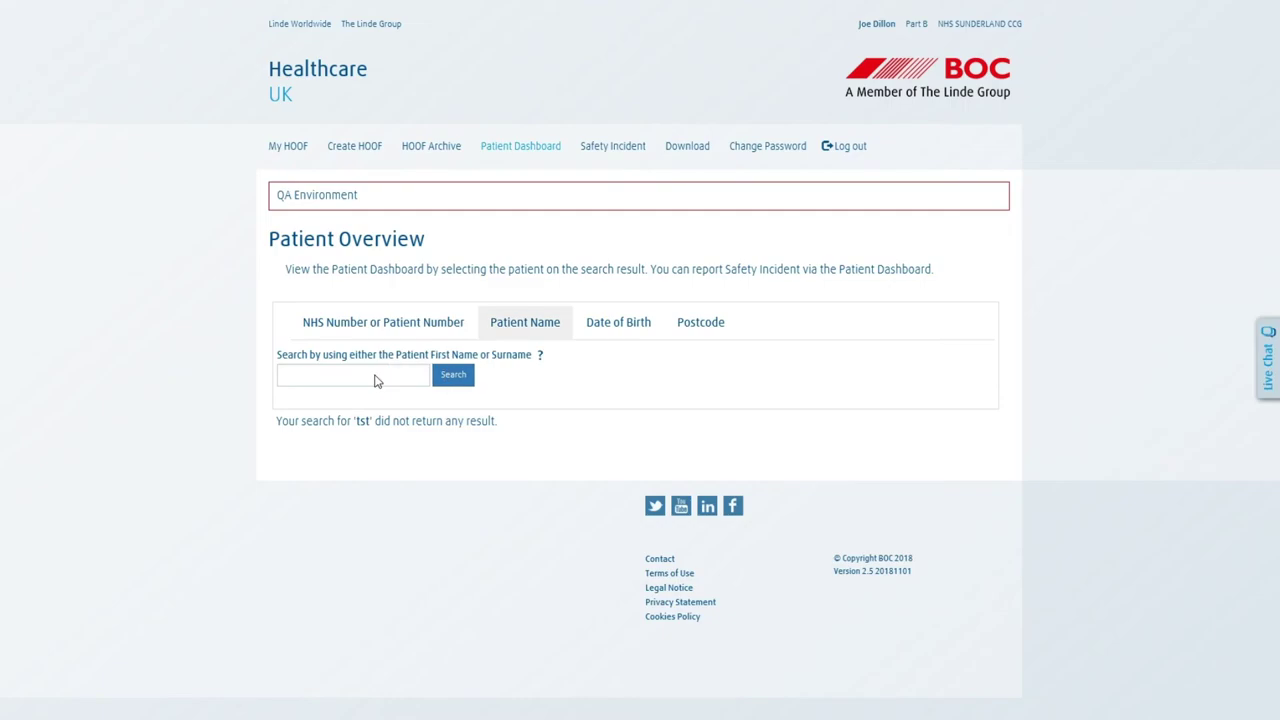
pyautogui.click(354, 376)
pyautogui.write('test')
pyautogui.click(452, 383)
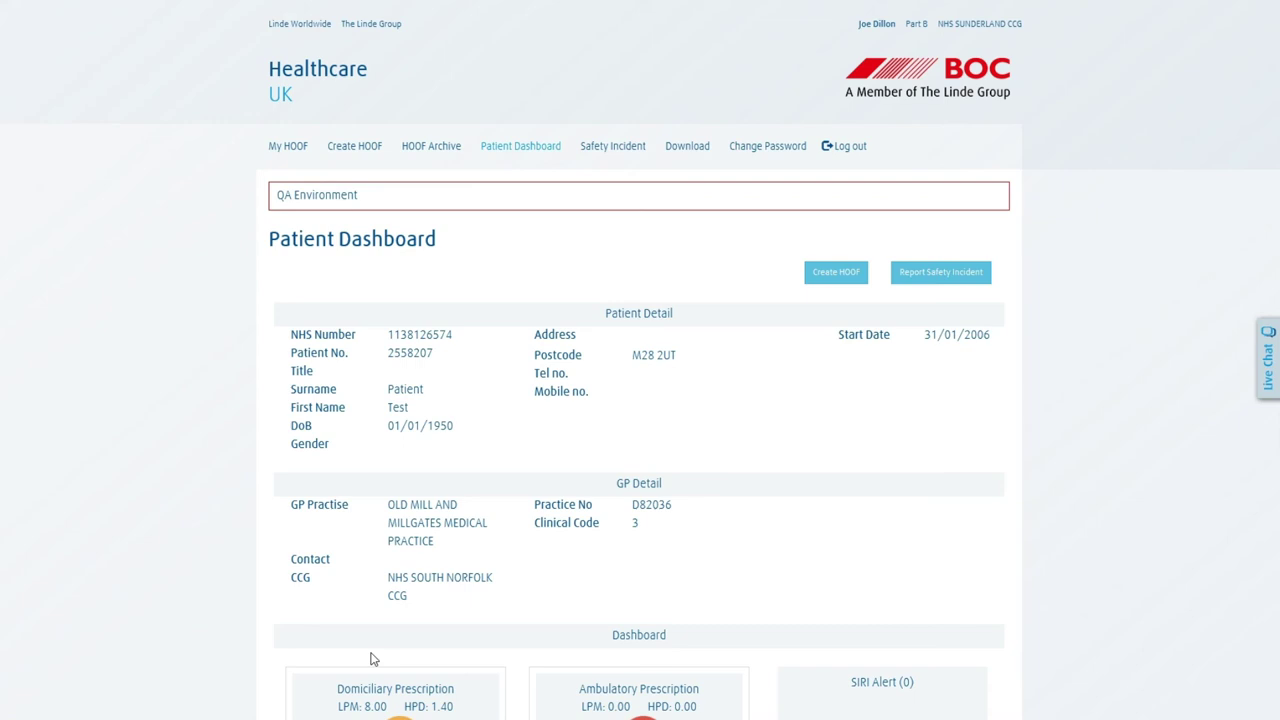
# Open a Report Safety Incident form for the selected test patient.
pyautogui.click(949, 281)
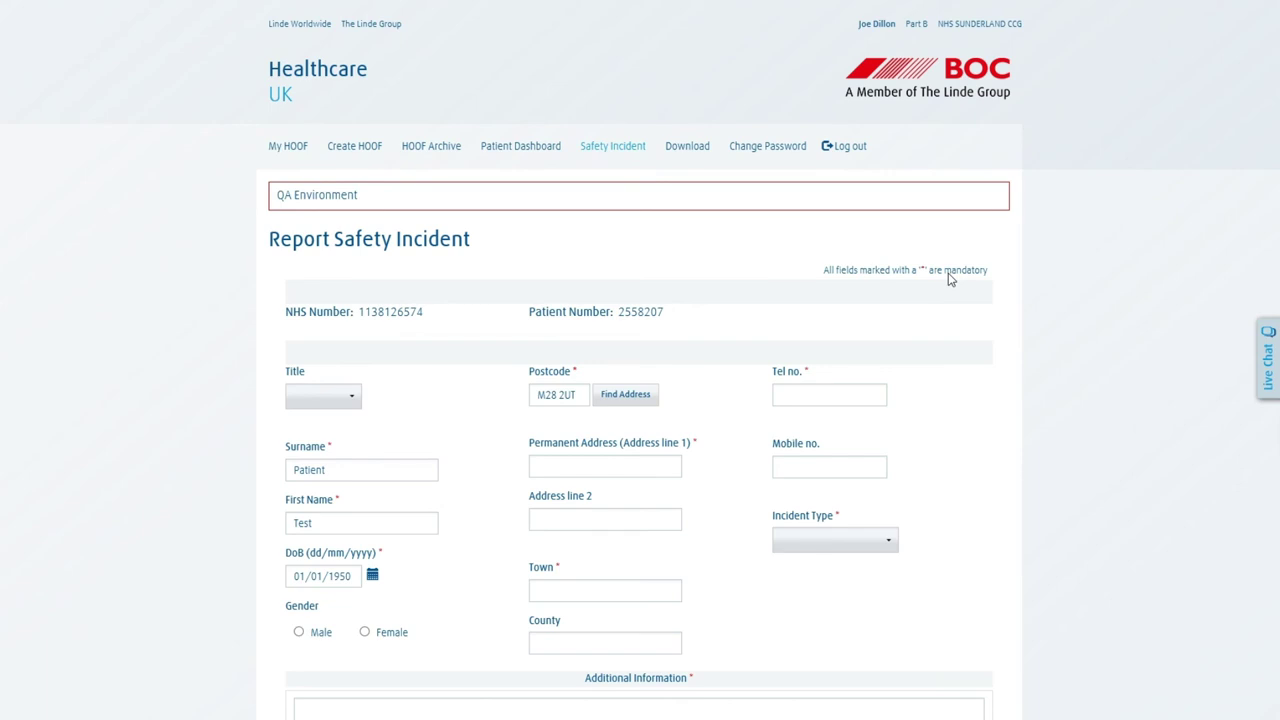
# Set title Mr., look up the address by postcode, enter the phone number, choose Concentrator Issue.
pyautogui.click(350, 395)
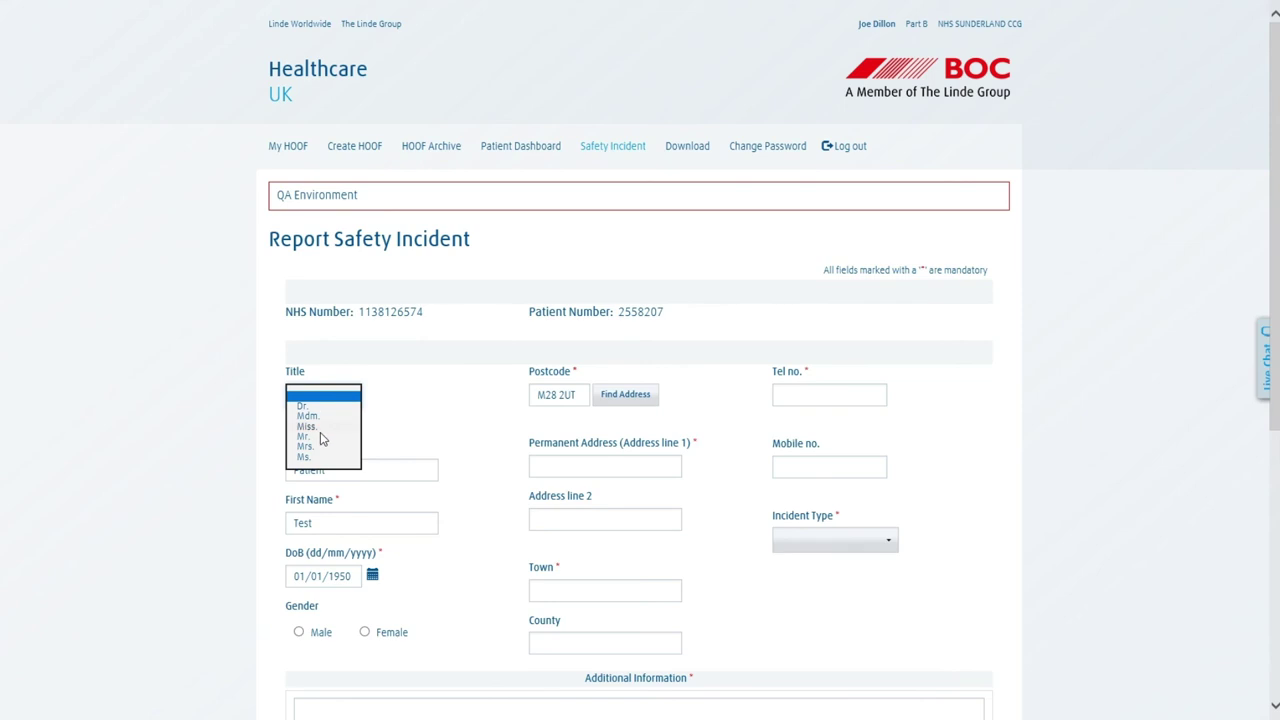
pyautogui.click(318, 437)
pyautogui.click(632, 410)
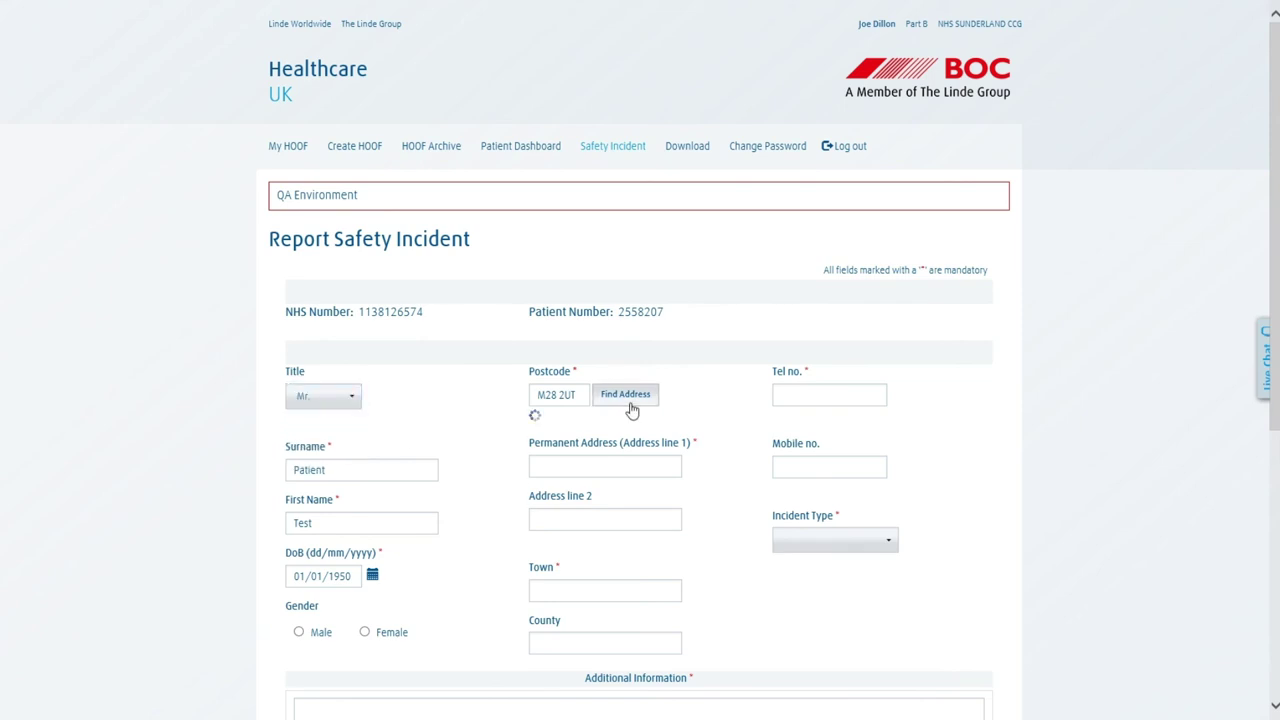
pyautogui.click(796, 390)
pyautogui.write('0101010')
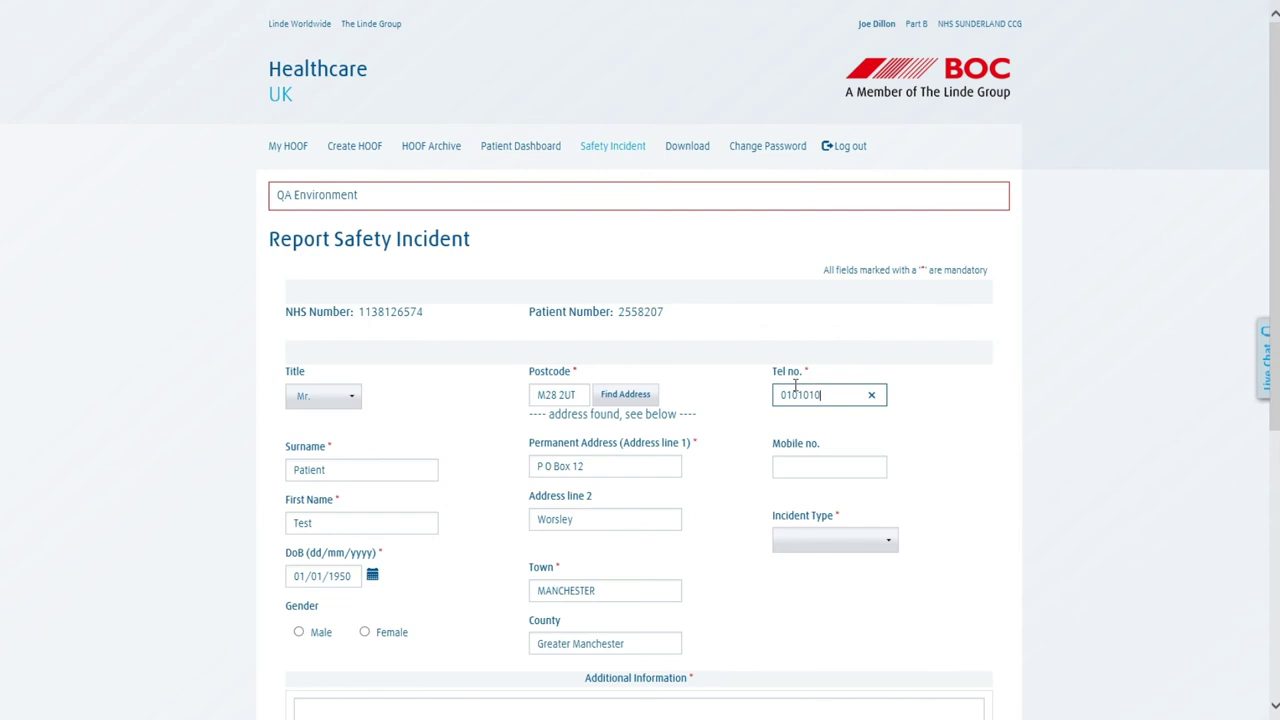
pyautogui.write('1010')
pyautogui.click(855, 540)
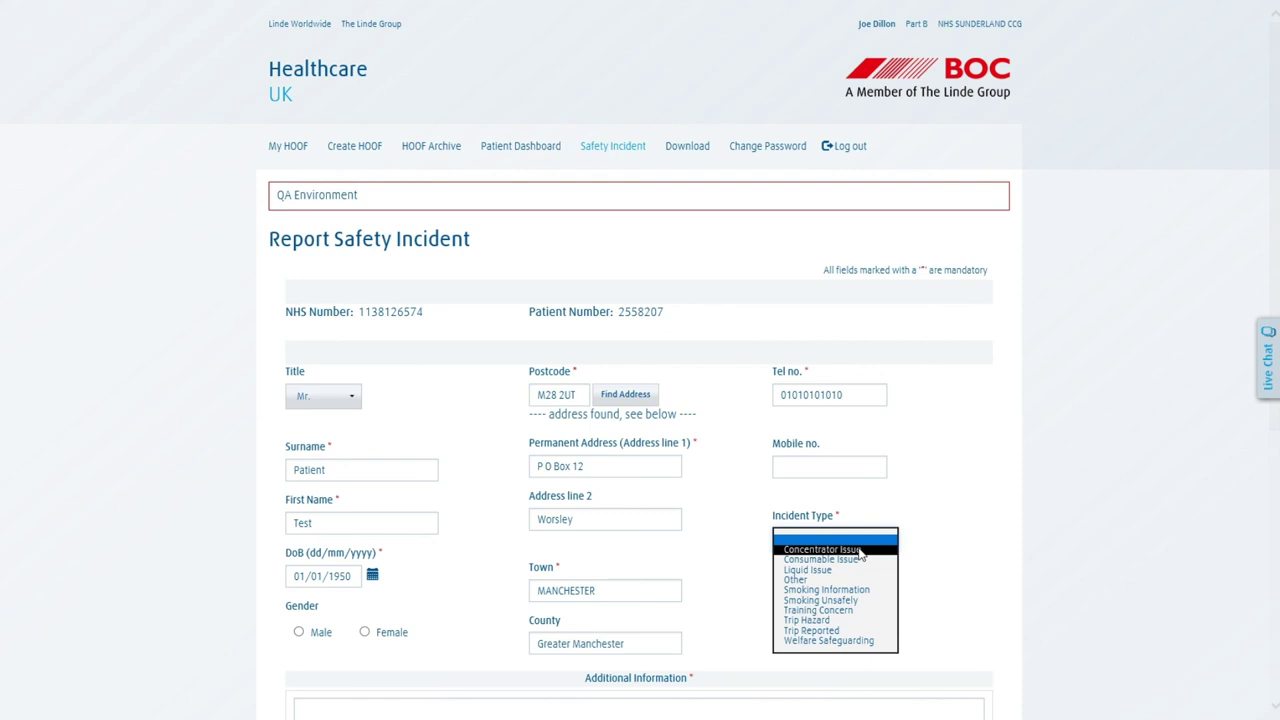
pyautogui.click(858, 550)
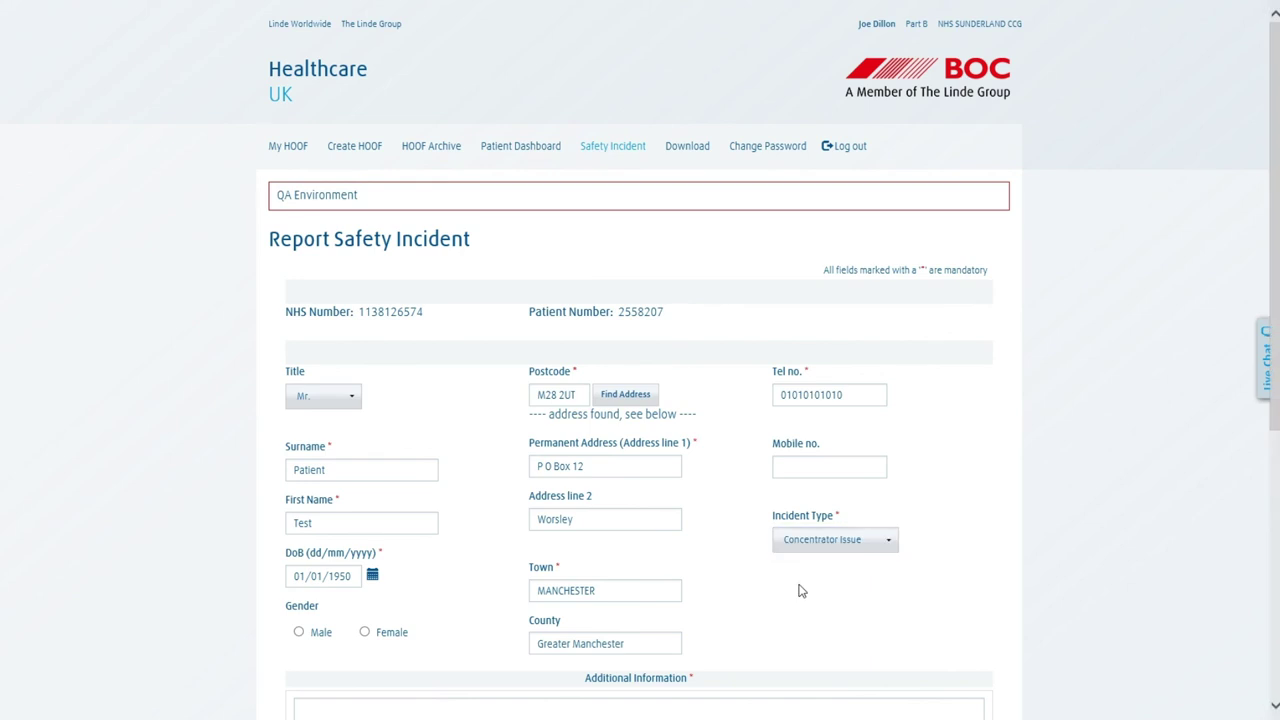
# Enter 'Concentrator failed and patient became unwell.' as additional information and submit the report.
pyautogui.scroll(-1, 800, 591)
pyautogui.scroll(-2, 800, 591)
pyautogui.click(678, 445)
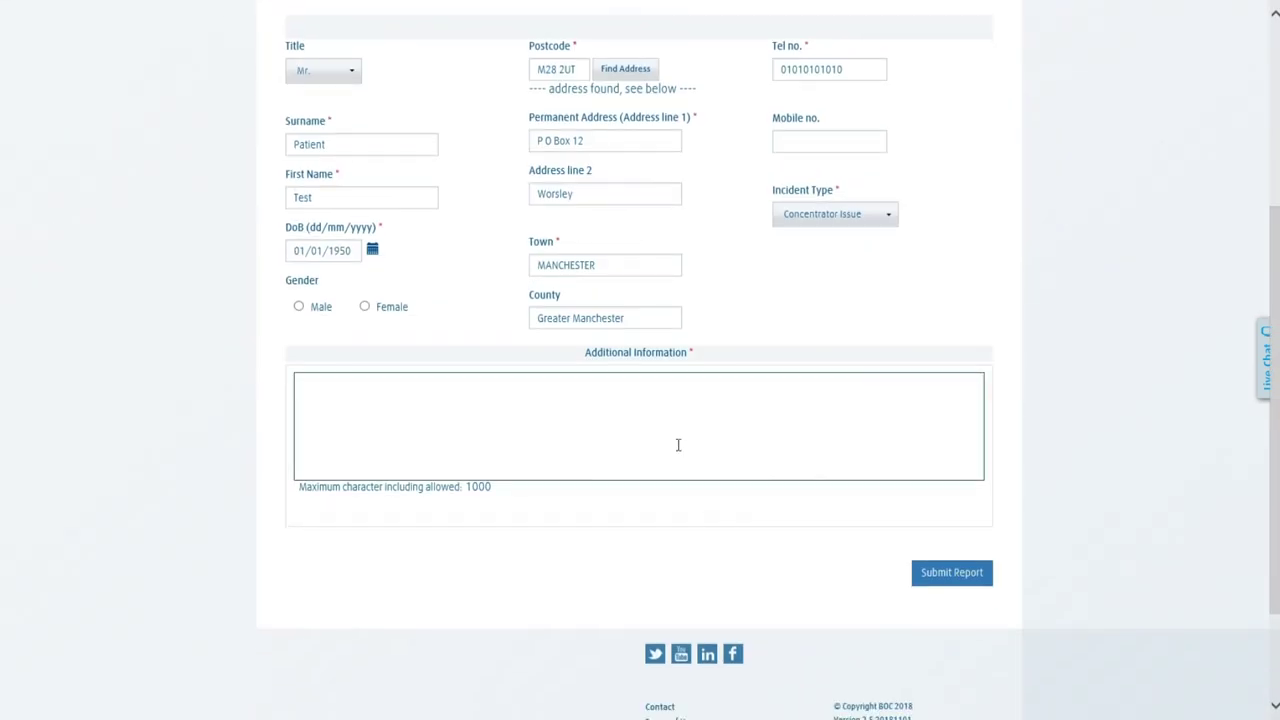
pyautogui.write('C')
pyautogui.write('oncentrator')
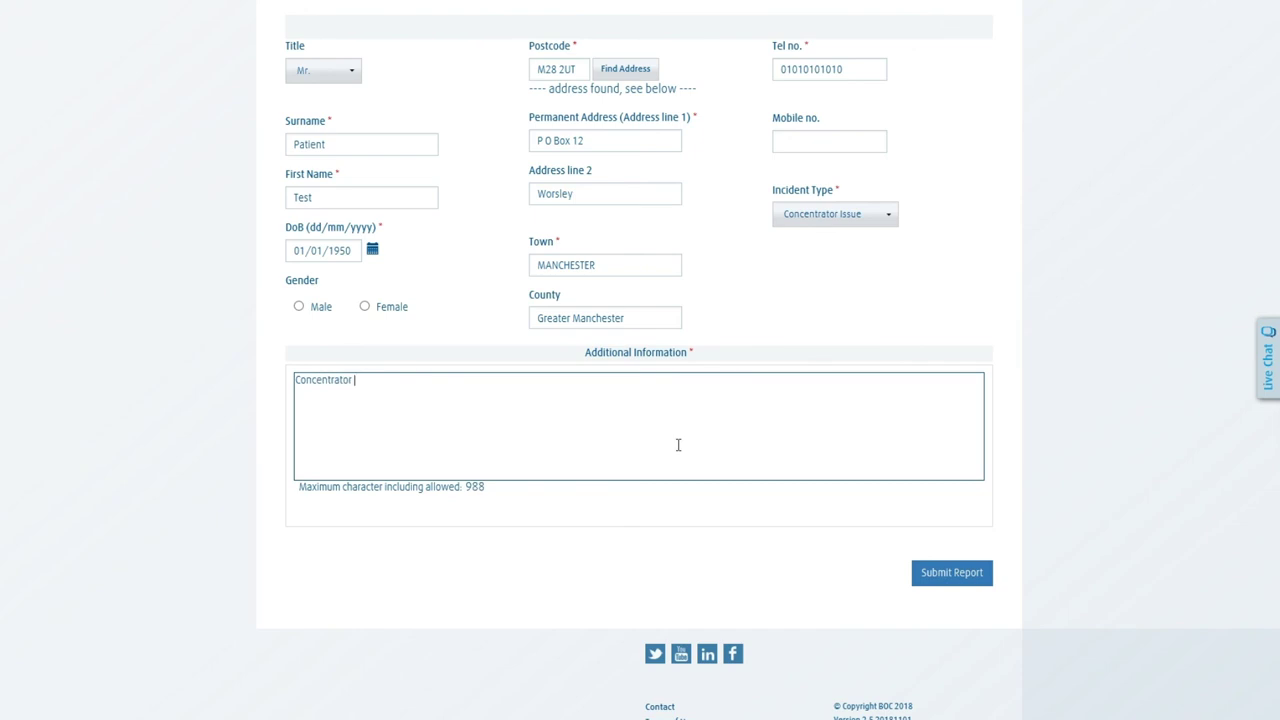
pyautogui.write('failed and patient')
pyautogui.write(' became unwell.')
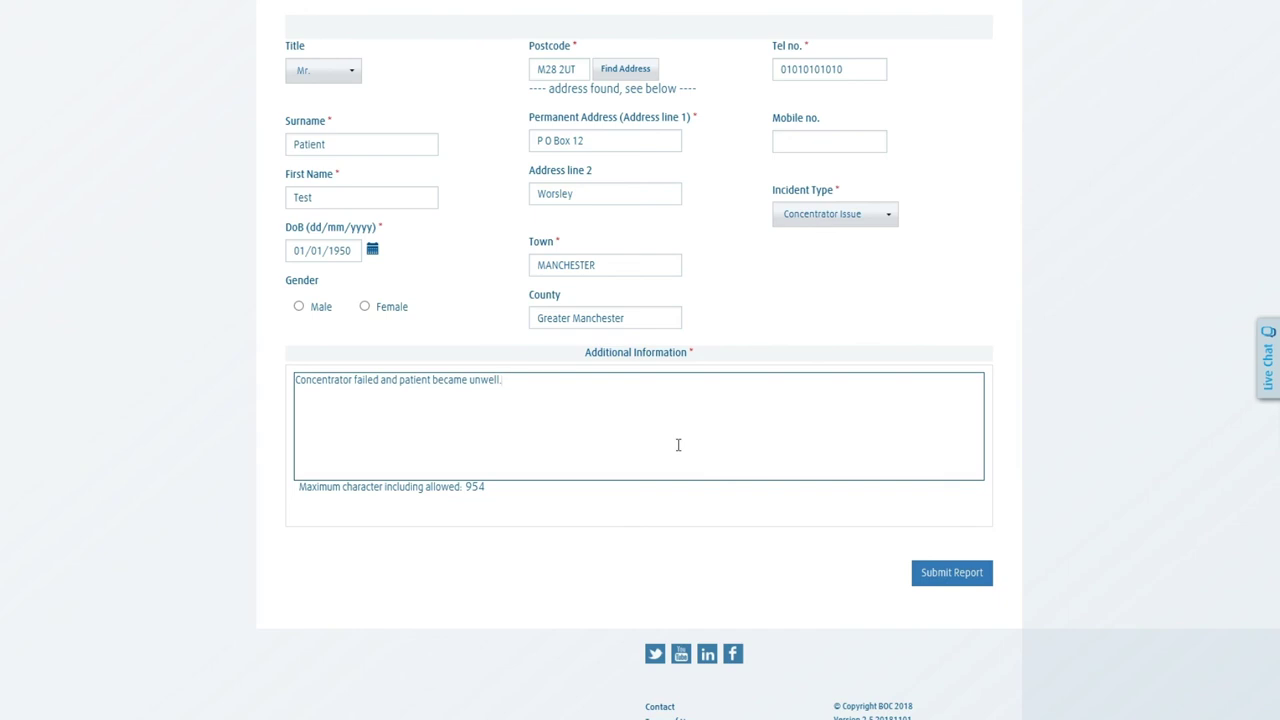
pyautogui.click(956, 584)
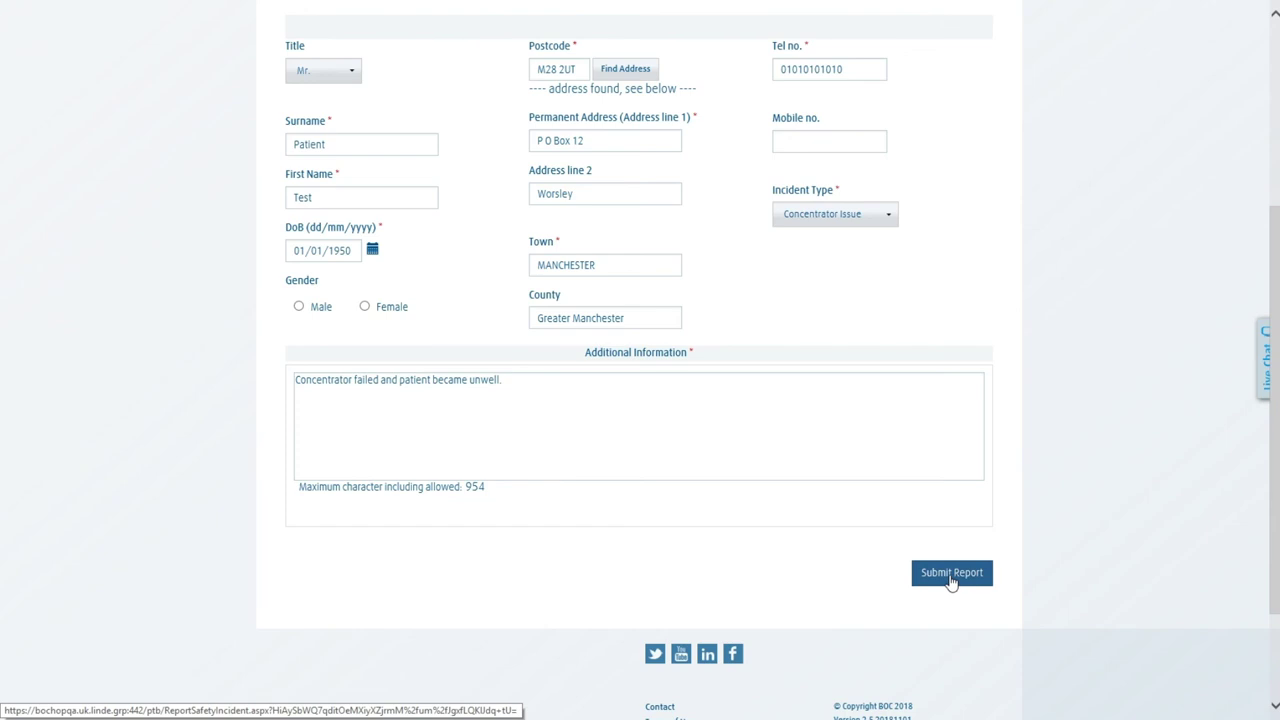